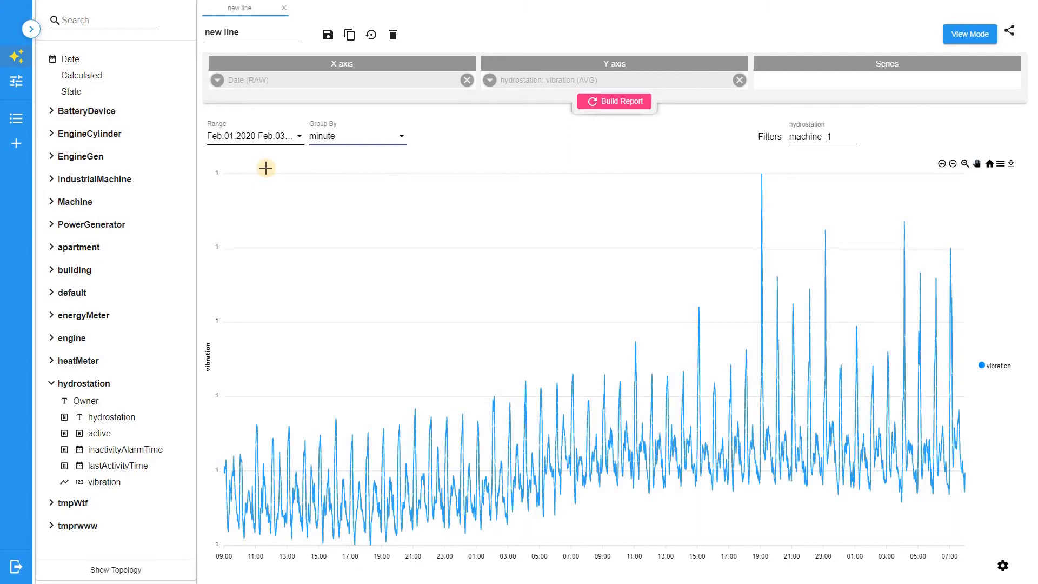
# Create a new line view with Date on the X axis
pyautogui.click(81, 56)
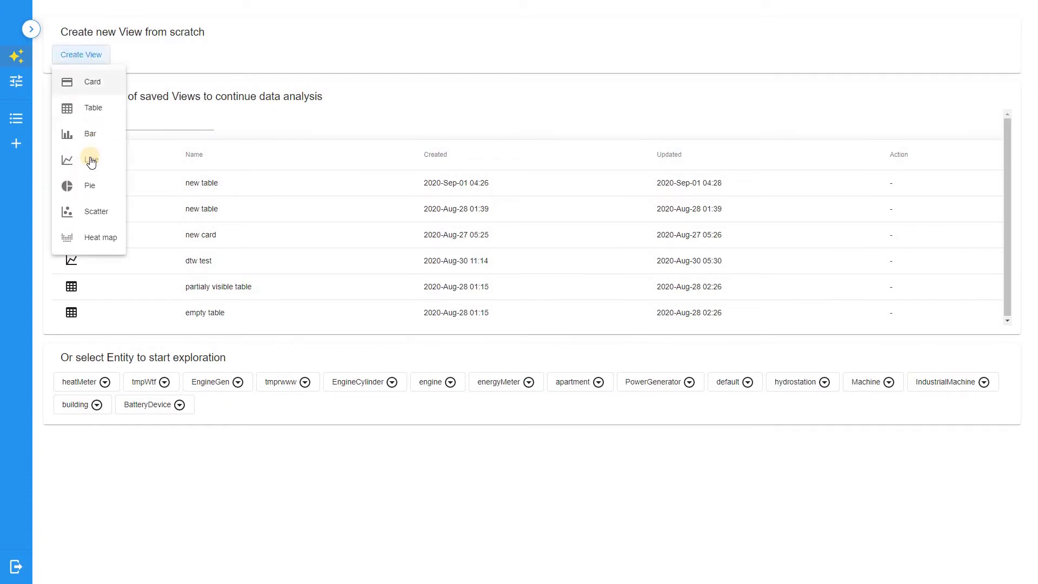
pyautogui.click(91, 161)
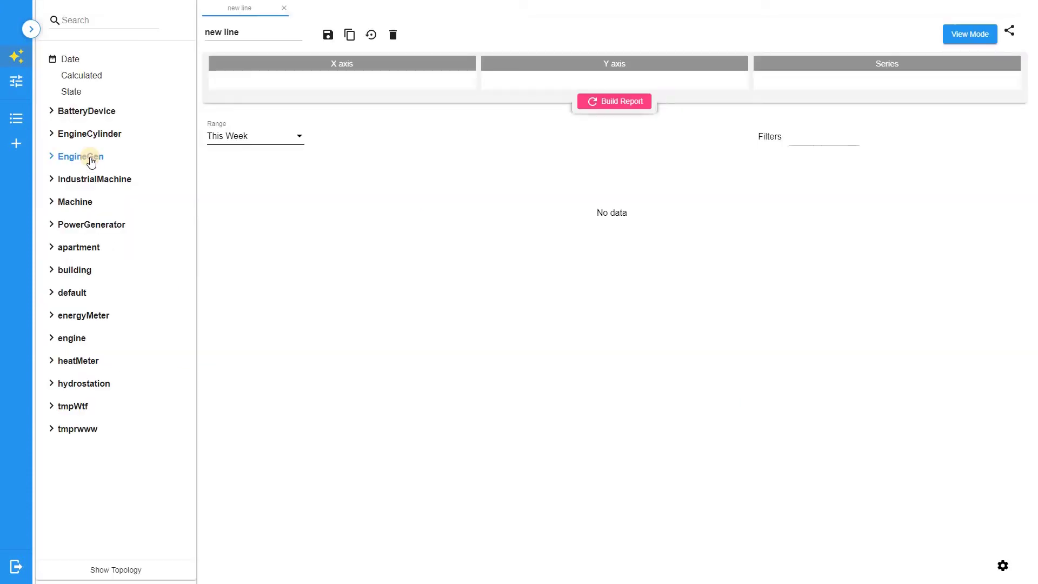
pyautogui.moveTo(69, 58); pyautogui.dragTo(230, 77)
# Filter by hydrostation machine_1 and plot average vibration on the Y axis
pyautogui.click(56, 383)
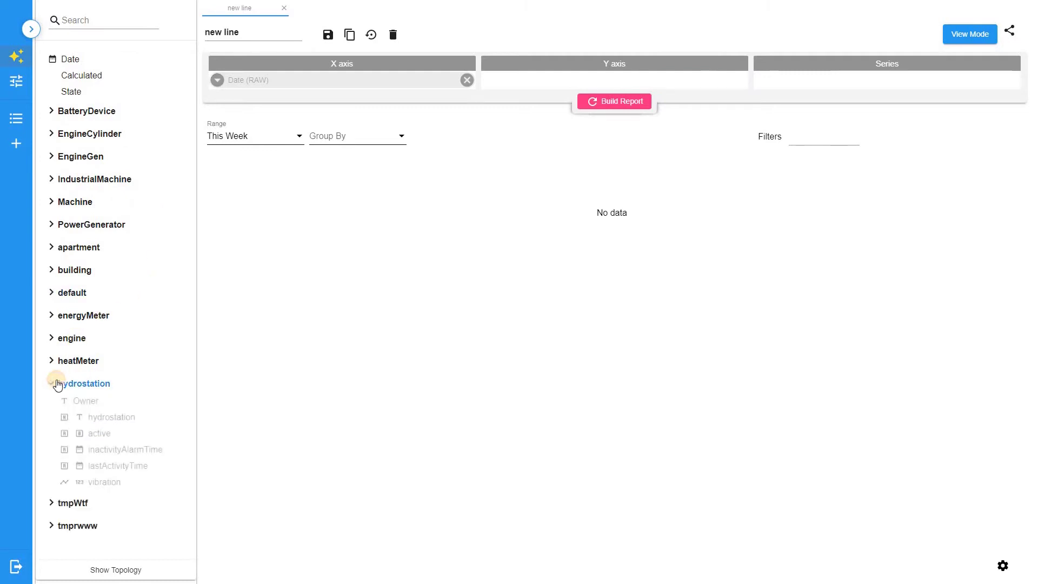
pyautogui.moveTo(112, 419); pyautogui.dragTo(827, 143)
pyautogui.click(827, 142)
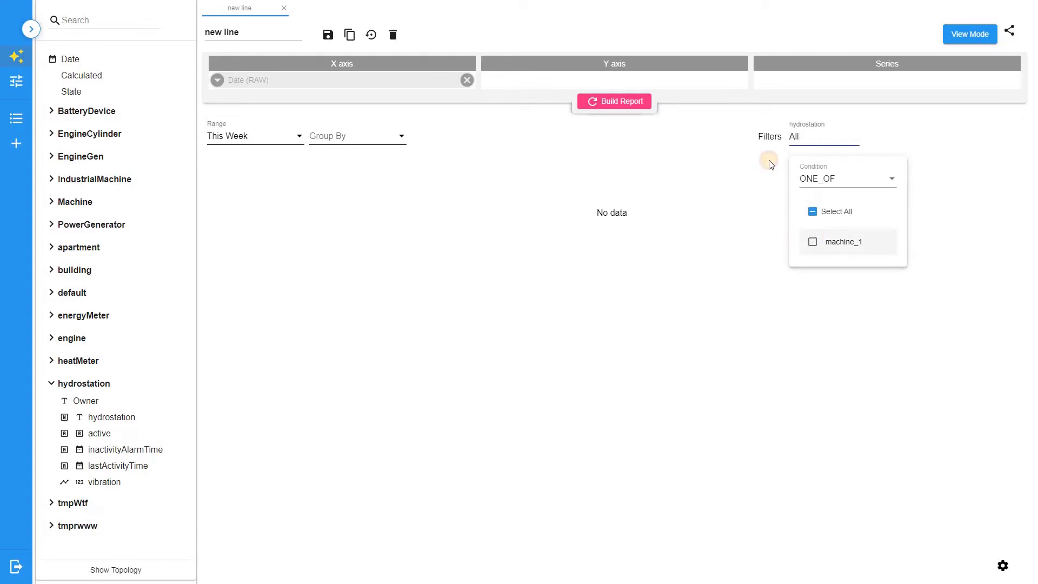
pyautogui.press('space')
pyautogui.click(725, 136)
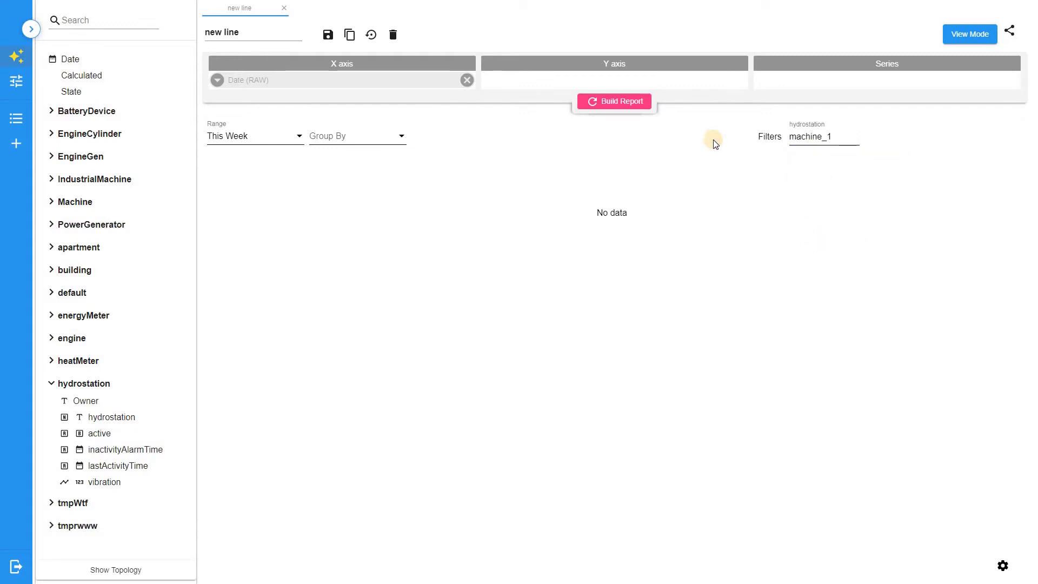
pyautogui.moveTo(124, 481); pyautogui.dragTo(575, 79)
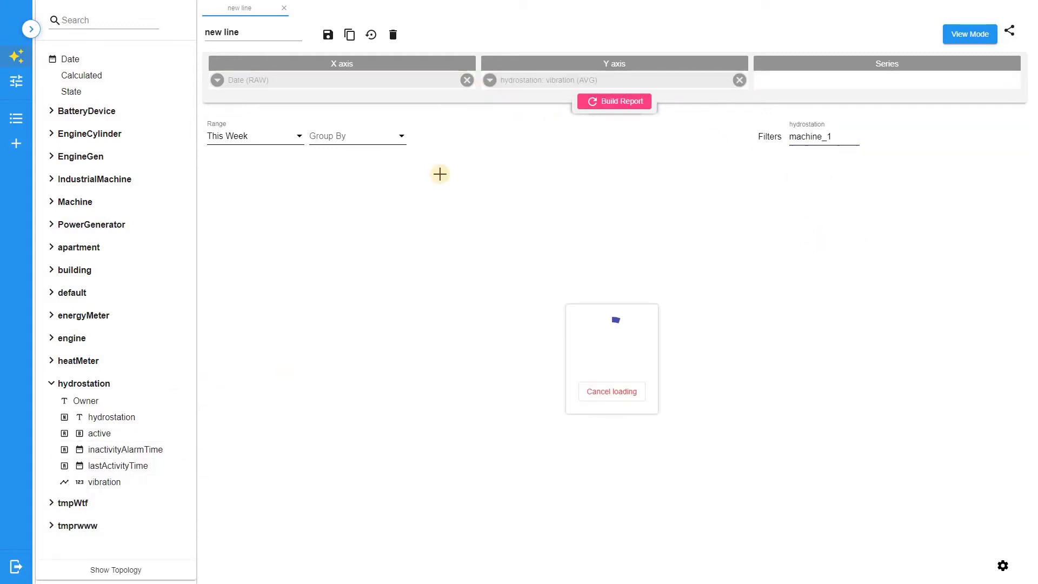
# Switch the date range to a custom range of dates
pyautogui.click(295, 137)
pyautogui.scroll(-2, 281, 168)
pyautogui.click(266, 189)
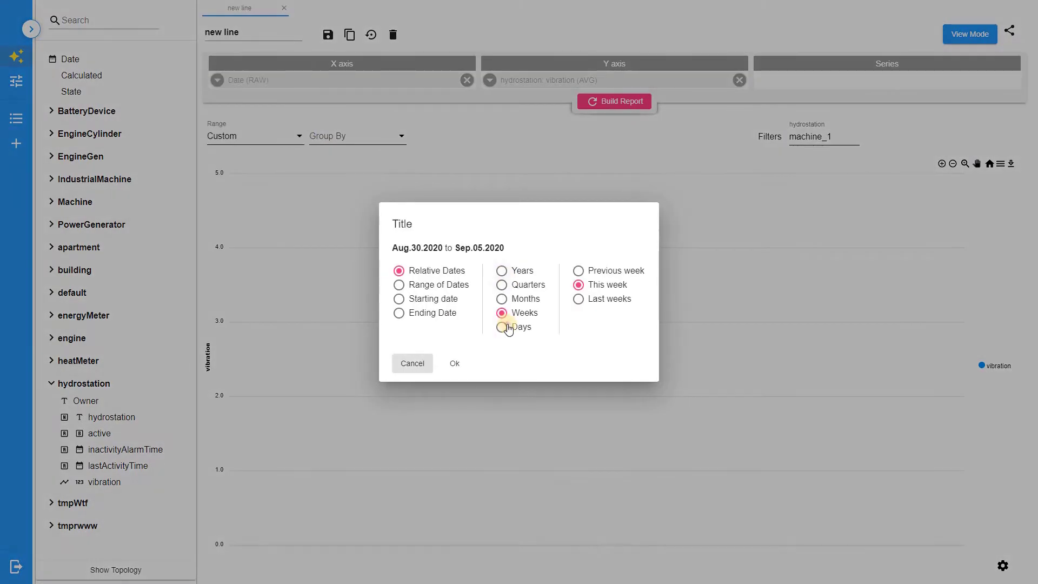
pyautogui.click(507, 328)
pyautogui.click(403, 284)
# Set the range's start date to February 1, 2020
pyautogui.click(579, 281)
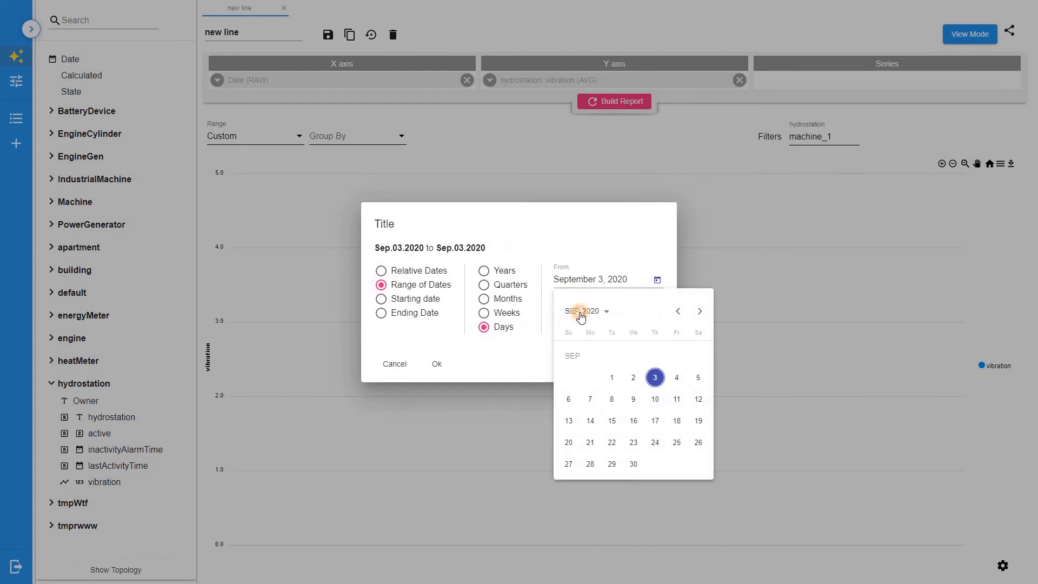
pyautogui.click(582, 313)
pyautogui.click(573, 365)
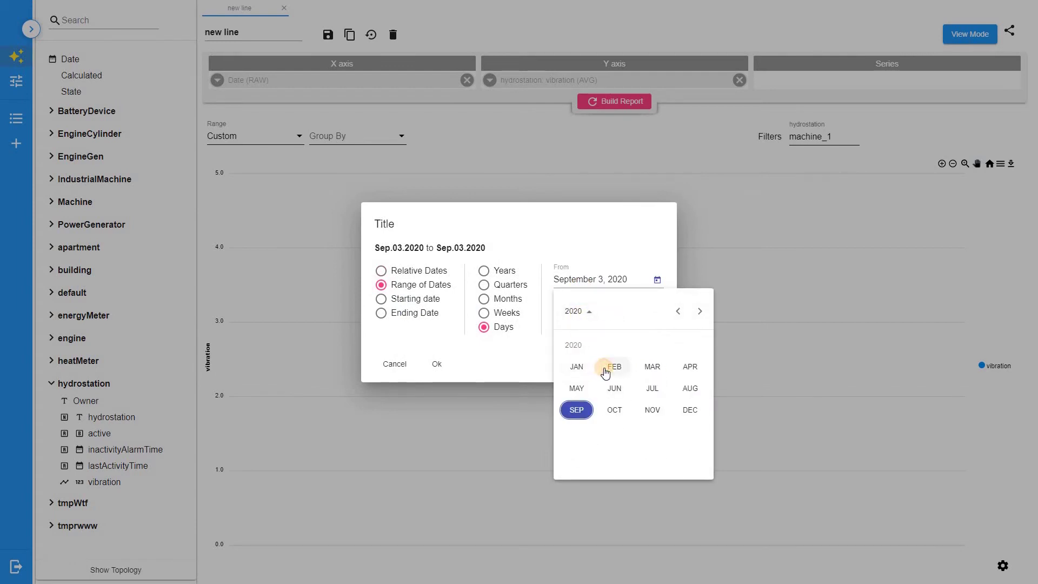
pyautogui.click(605, 372)
pyautogui.click(699, 357)
# Set the end date to February 3, 2020, apply the range, and bring up the Group By options
pyautogui.click(602, 317)
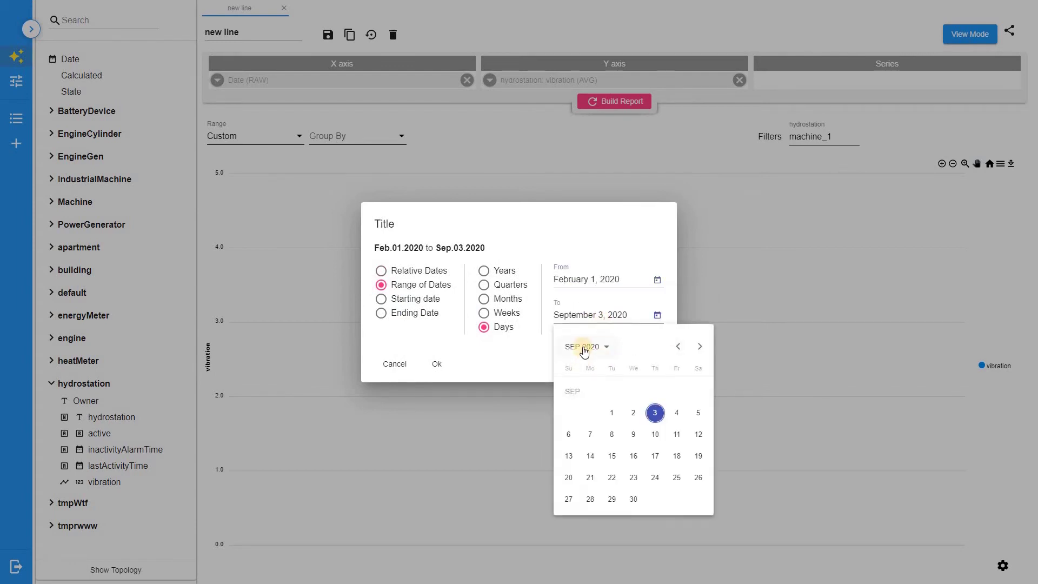
pyautogui.click(584, 350)
pyautogui.click(574, 398)
pyautogui.click(608, 397)
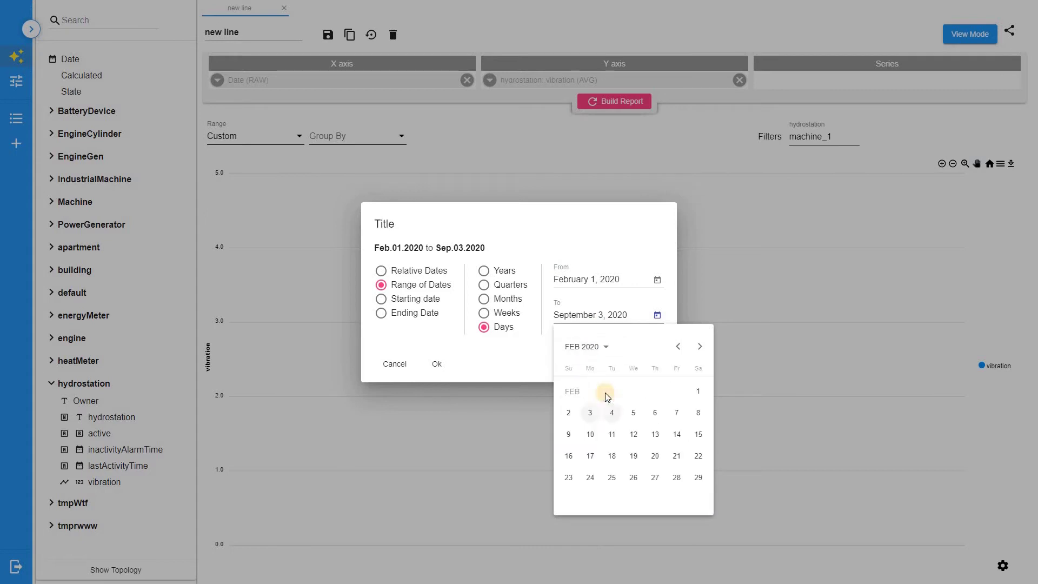
pyautogui.click(589, 412)
pyautogui.click(436, 363)
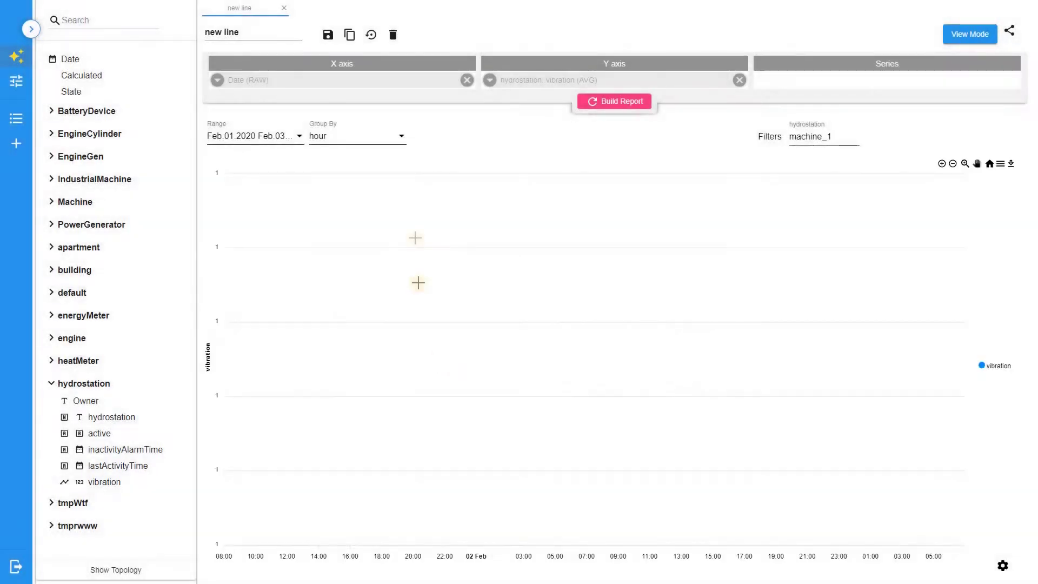
pyautogui.click(394, 138)
# Group by minute and enable Fourier transform prediction on the vibration series
pyautogui.click(386, 154)
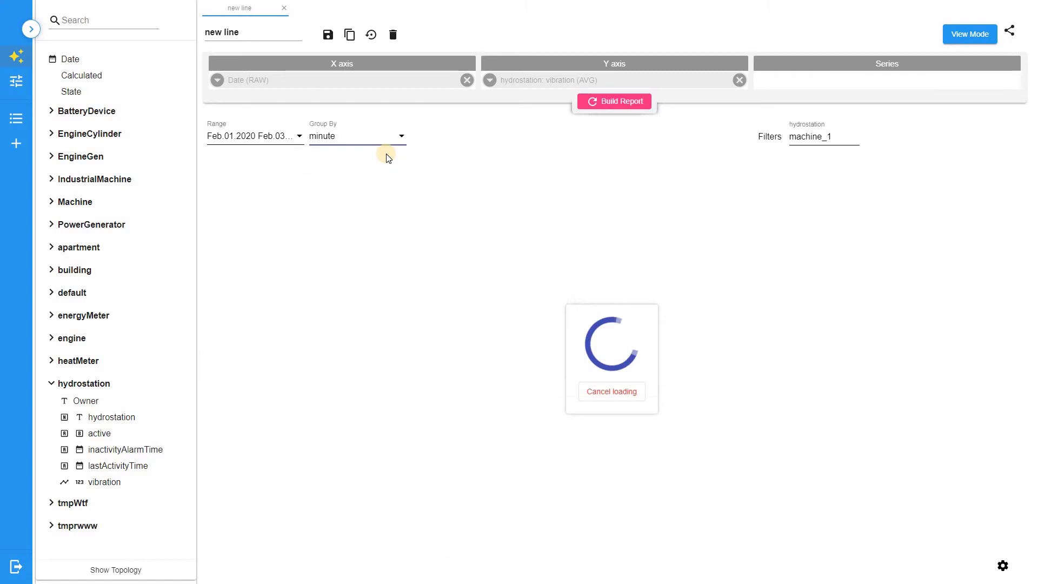
pyautogui.click(600, 82)
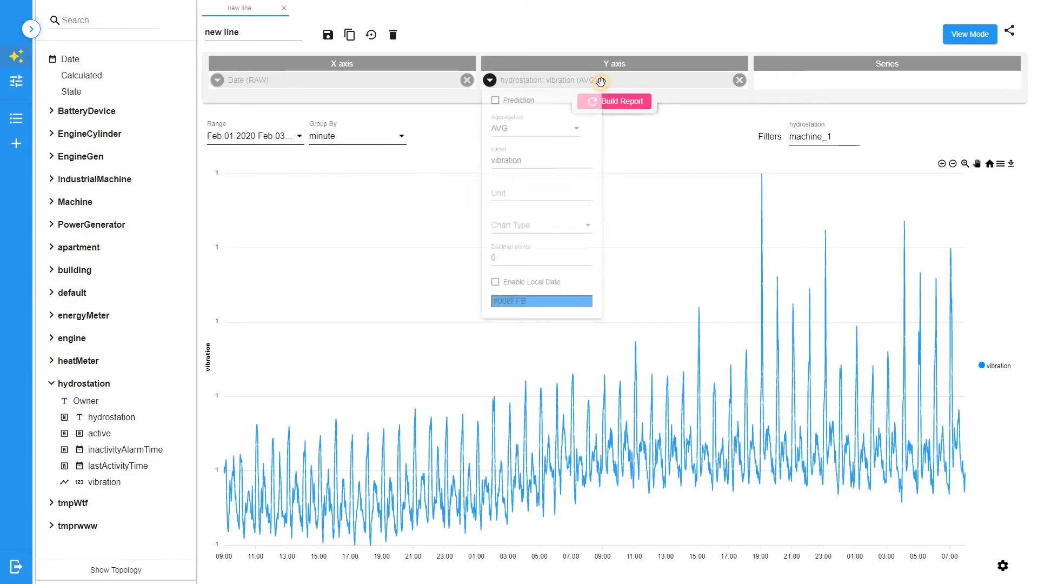
pyautogui.click(535, 103)
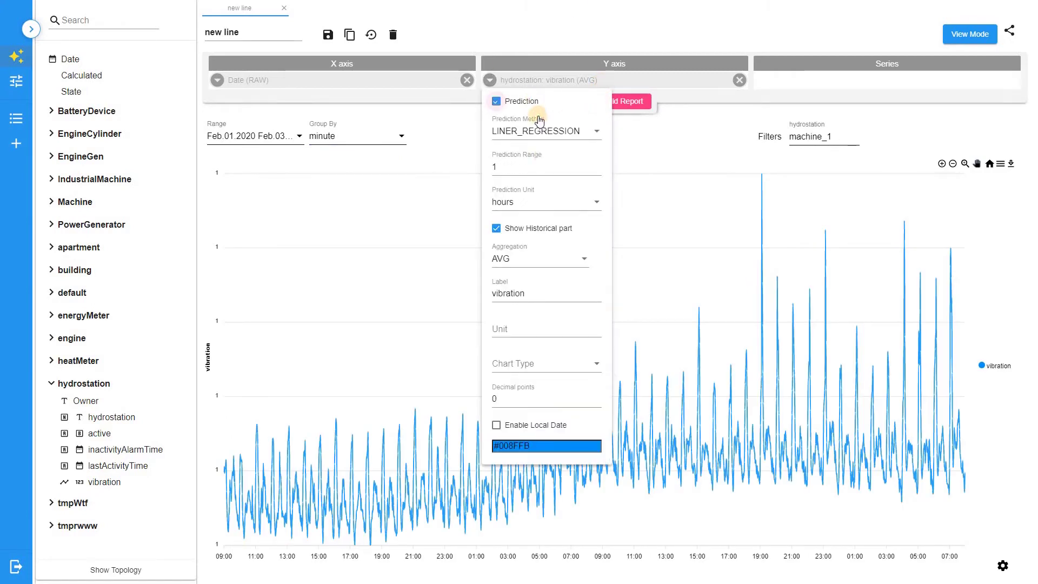
pyautogui.click(576, 133)
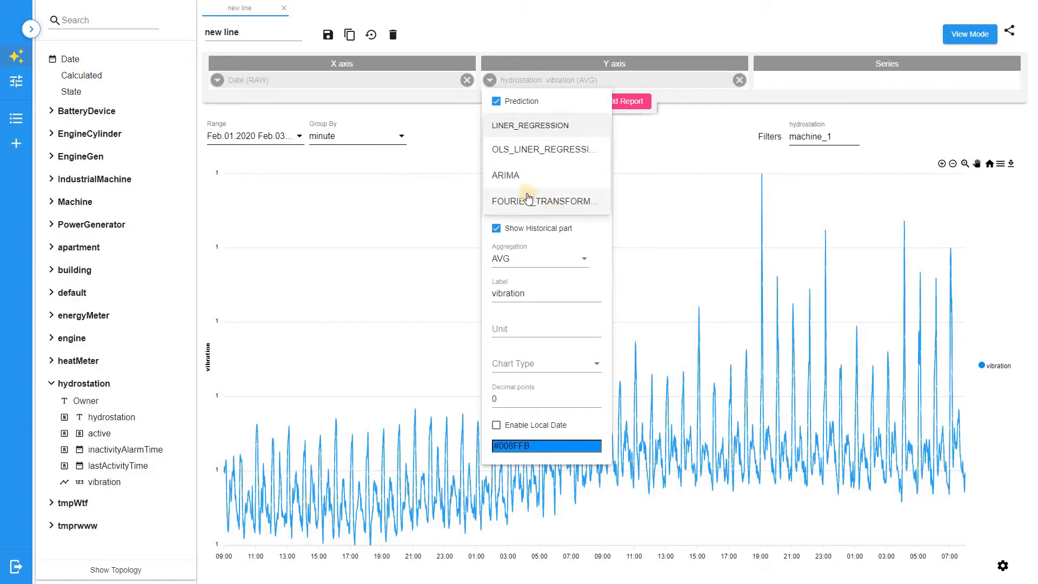
pyautogui.click(529, 202)
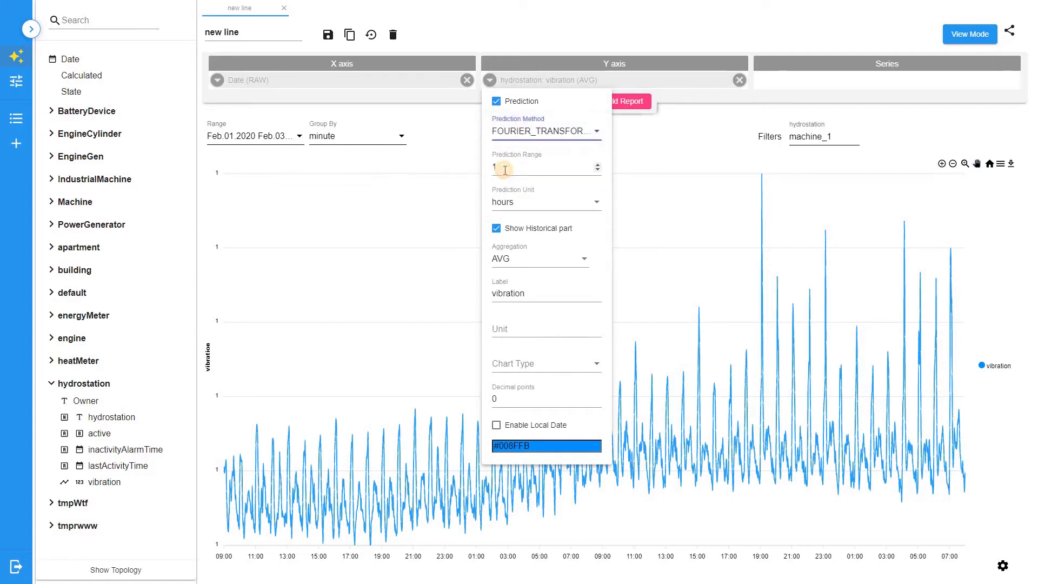
# Set the prediction range to 2 days and rebuild the chart with the forecast
pyautogui.click(597, 165)
pyautogui.click(540, 199)
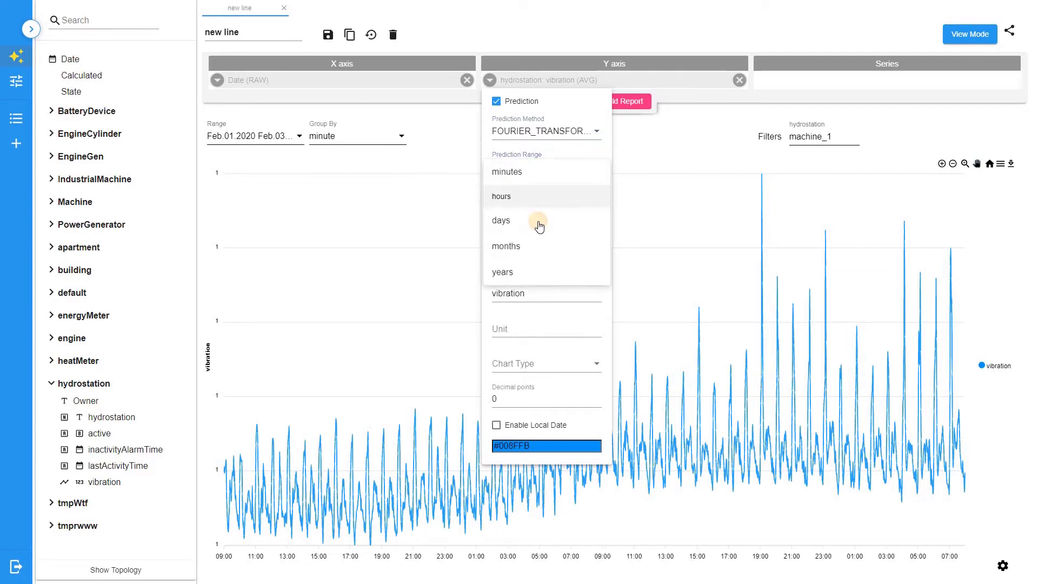
pyautogui.click(540, 226)
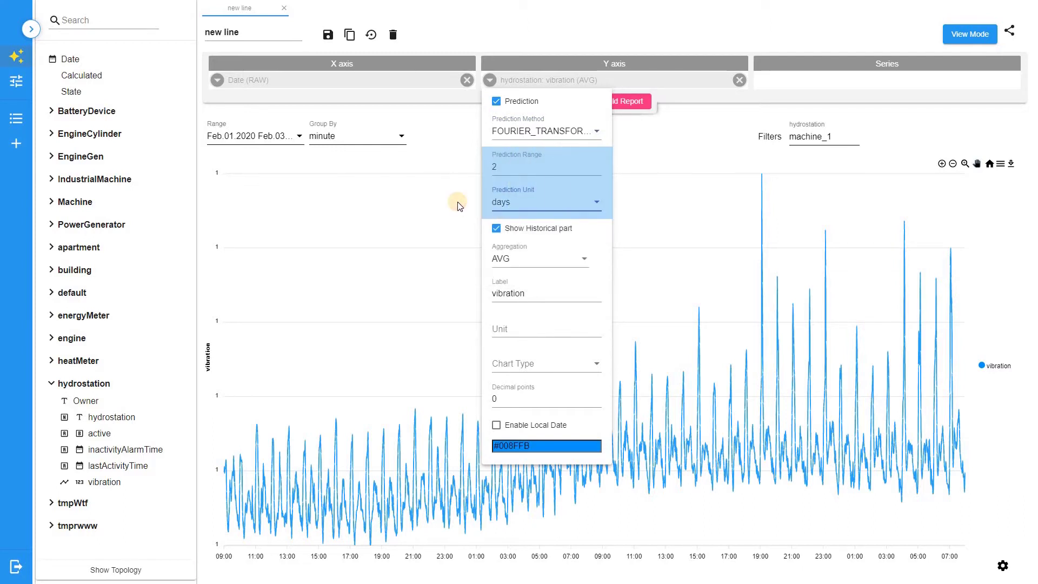
pyautogui.click(457, 202)
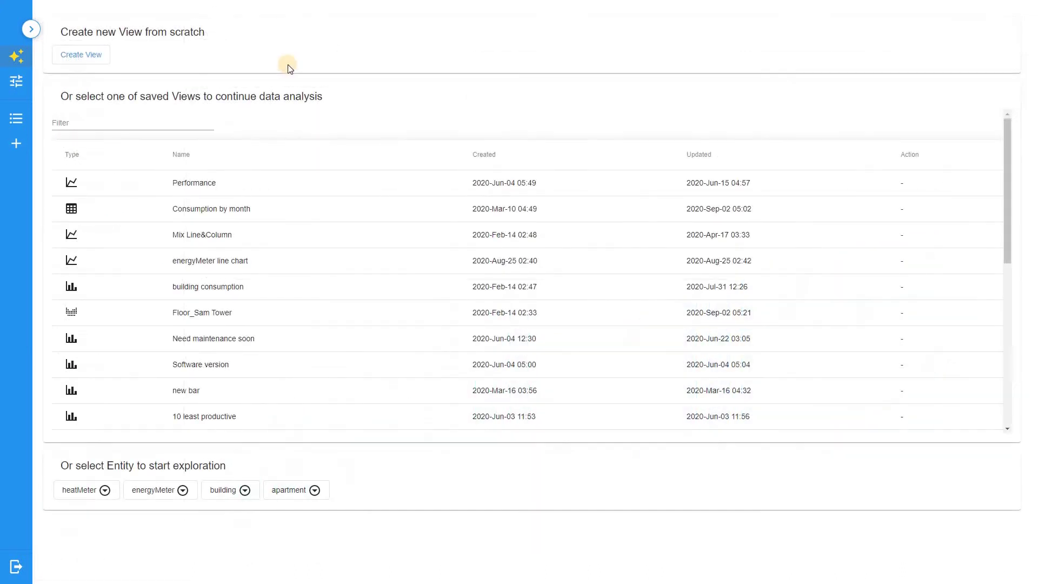
# Create a new bar view with Date on the X axis grouped by month
pyautogui.click(99, 59)
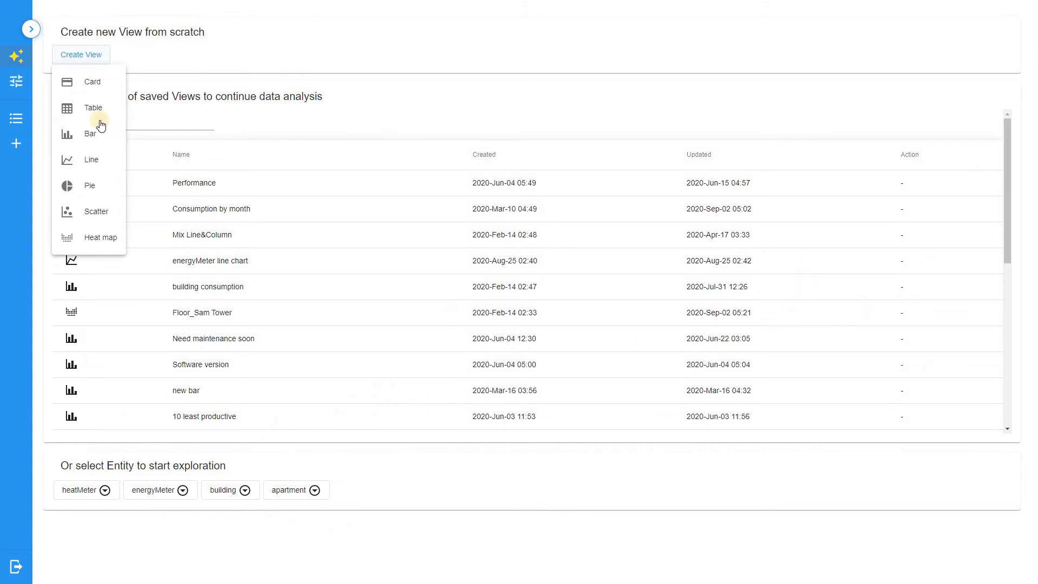
pyautogui.click(98, 142)
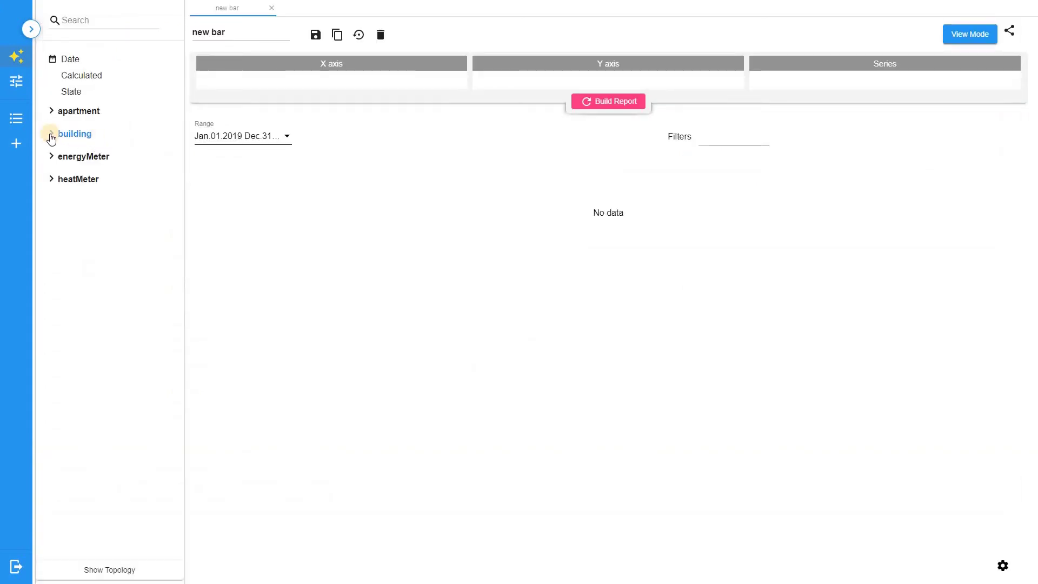
pyautogui.moveTo(54, 59); pyautogui.dragTo(301, 84)
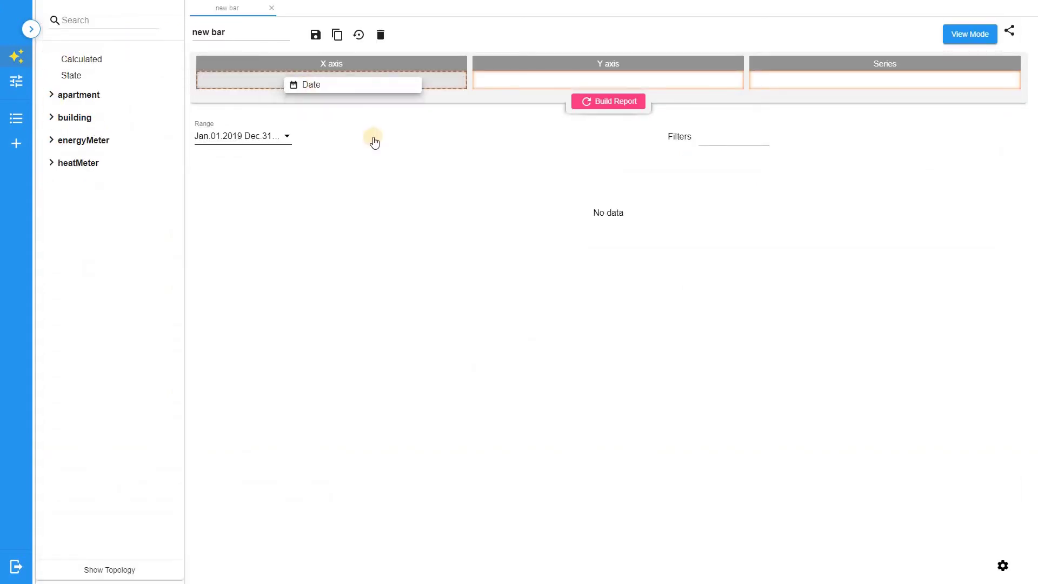
pyautogui.click(378, 136)
pyautogui.click(356, 85)
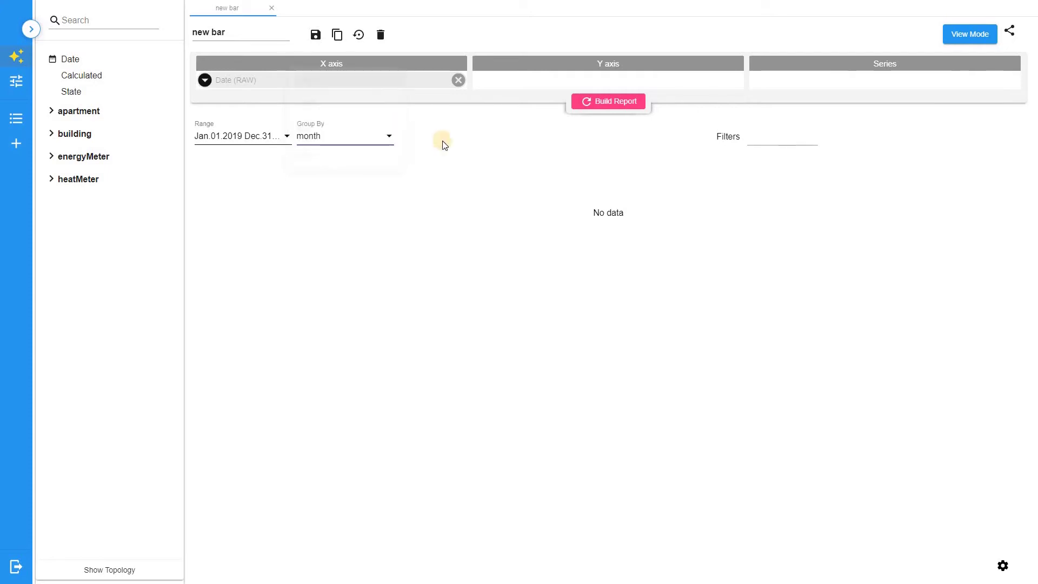
# Plot energyMeter energyConsumption on the Y axis with SUM aggregation and build the chart
pyautogui.click(74, 157)
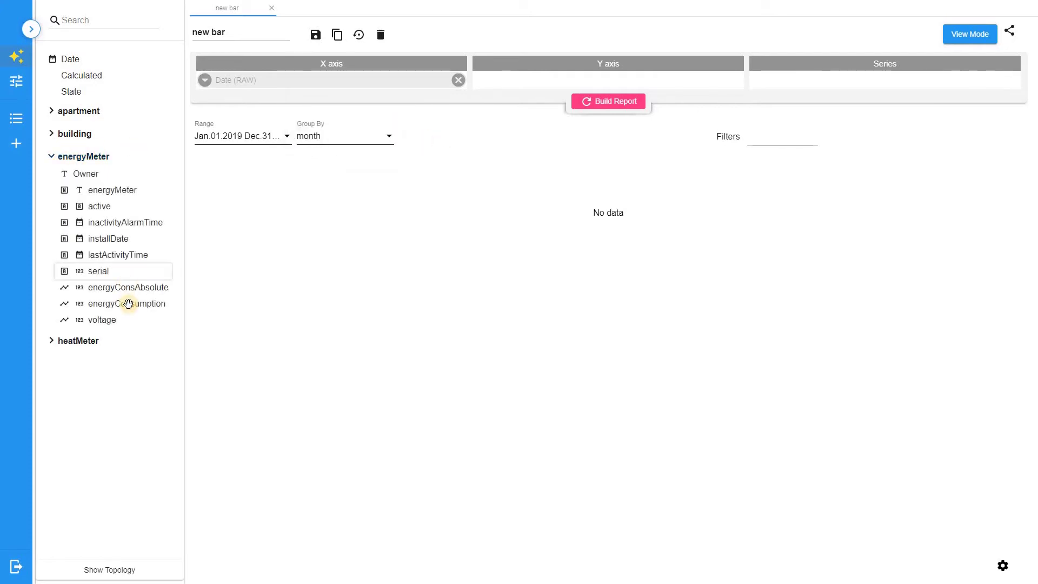
pyautogui.moveTo(128, 303); pyautogui.dragTo(609, 81)
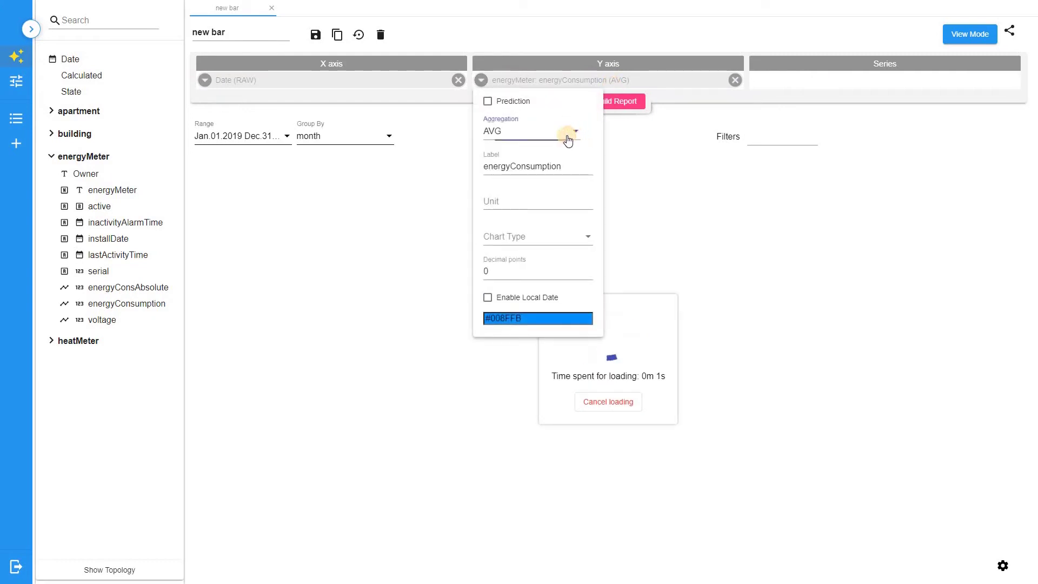
pyautogui.click(566, 137)
pyautogui.click(582, 146)
pyautogui.click(622, 144)
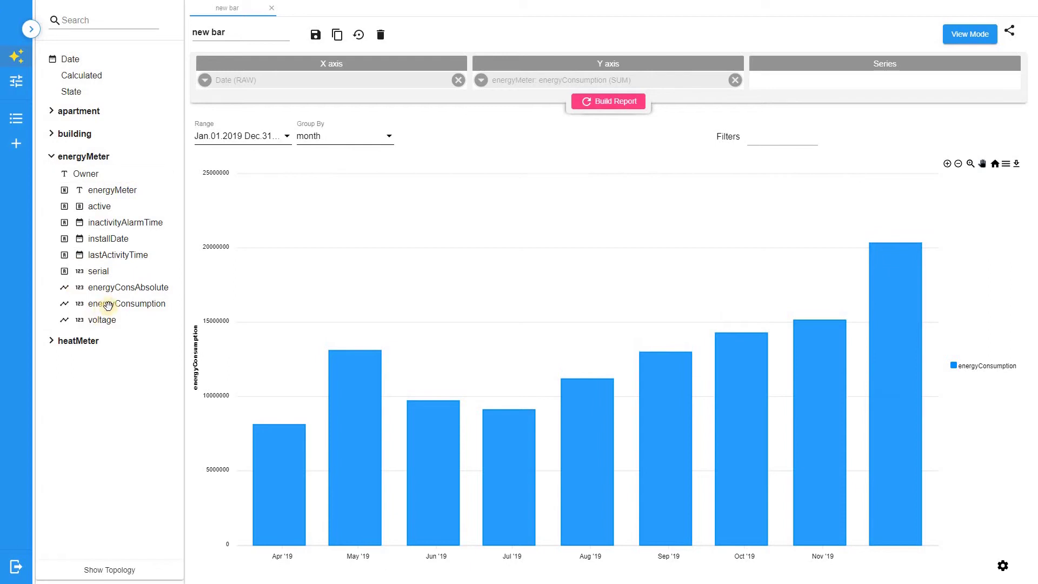
# Add a second summed energyConsumption series with linear-regression prediction enabled
pyautogui.moveTo(107, 303); pyautogui.dragTo(598, 81)
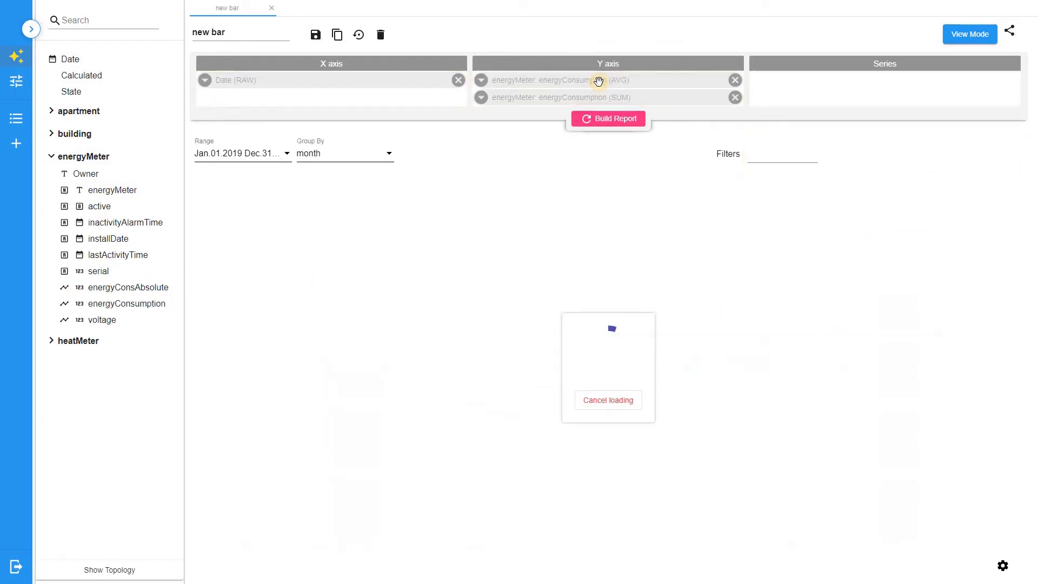
pyautogui.click(574, 140)
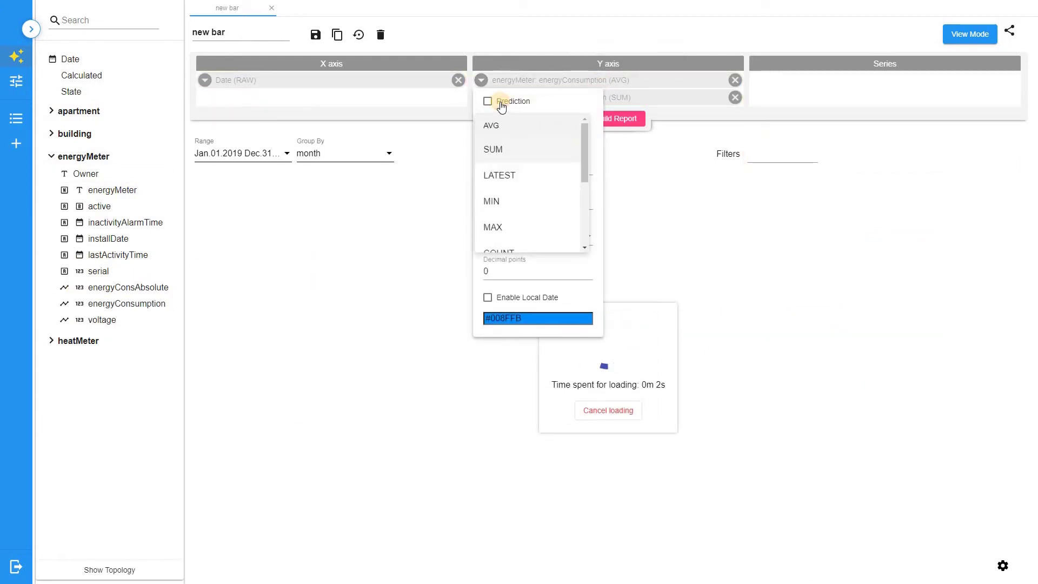
pyautogui.click(493, 146)
pyautogui.click(498, 102)
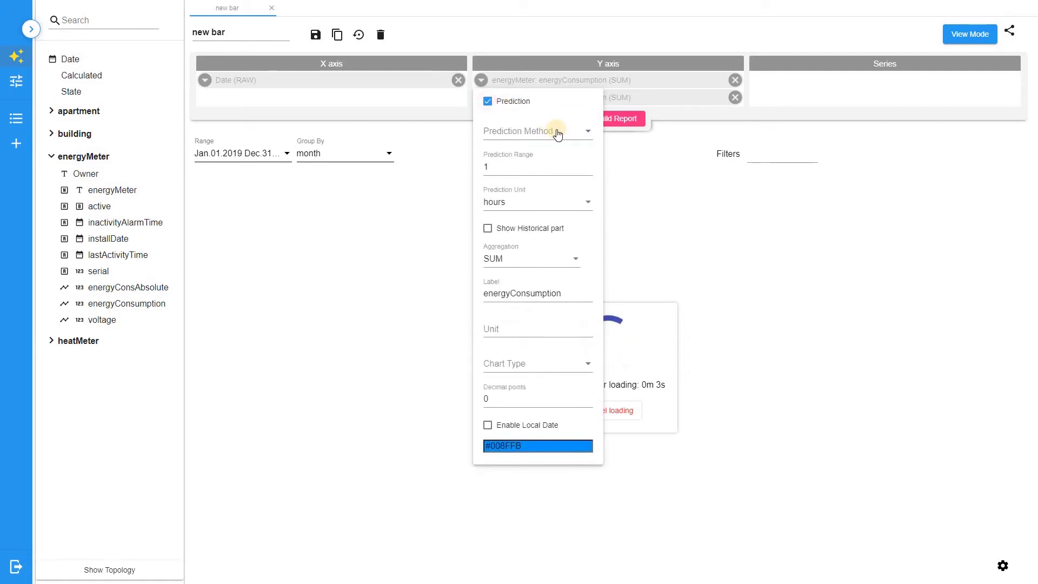
pyautogui.click(558, 133)
pyautogui.click(558, 131)
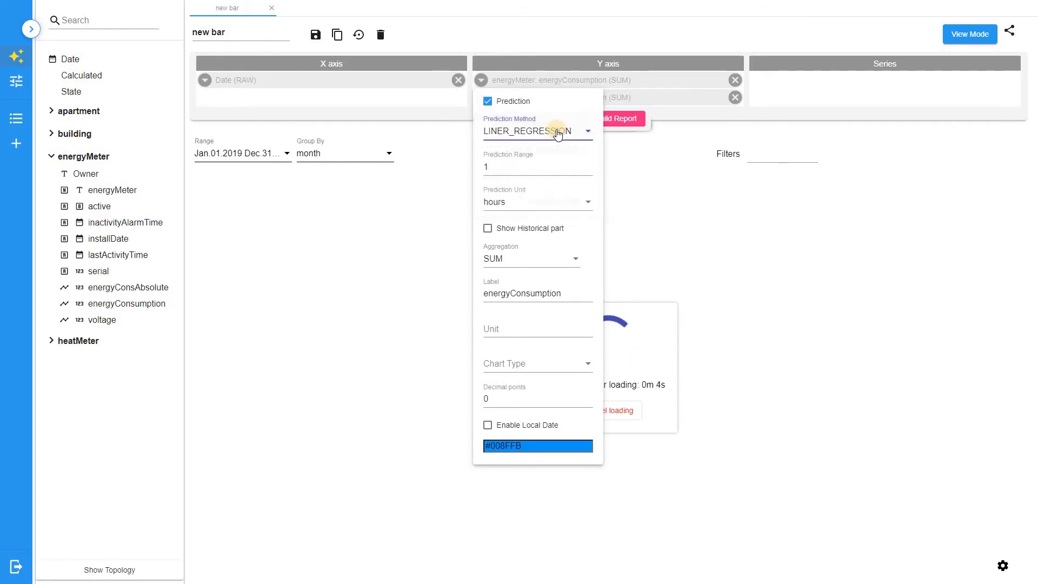
# Set the prediction unit to years, label the series 'Forecast', and rebuild the chart
pyautogui.click(524, 207)
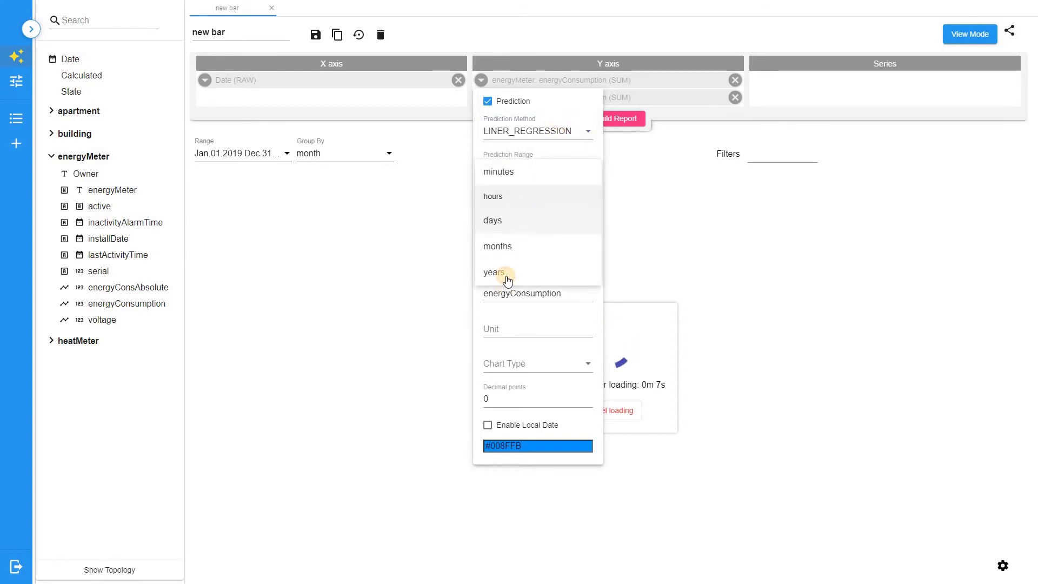
pyautogui.click(508, 273)
pyautogui.moveTo(563, 292); pyautogui.dragTo(490, 295)
pyautogui.write('Foreca')
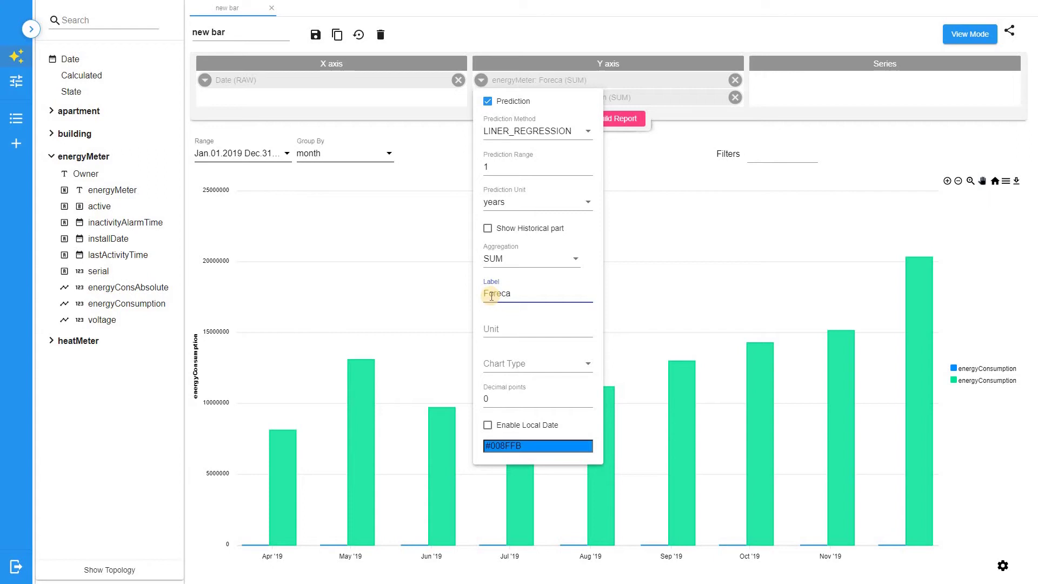
pyautogui.write('st')
pyautogui.click(709, 207)
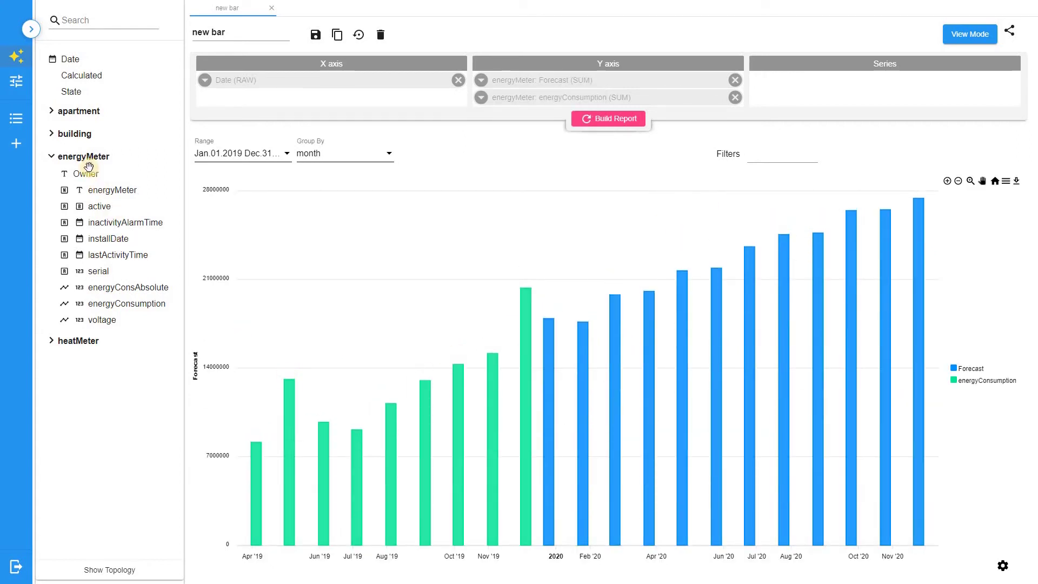
# Add a building filter limited to Sam Tower
pyautogui.click(76, 134)
pyautogui.moveTo(86, 152); pyautogui.dragTo(777, 155)
pyautogui.click(777, 155)
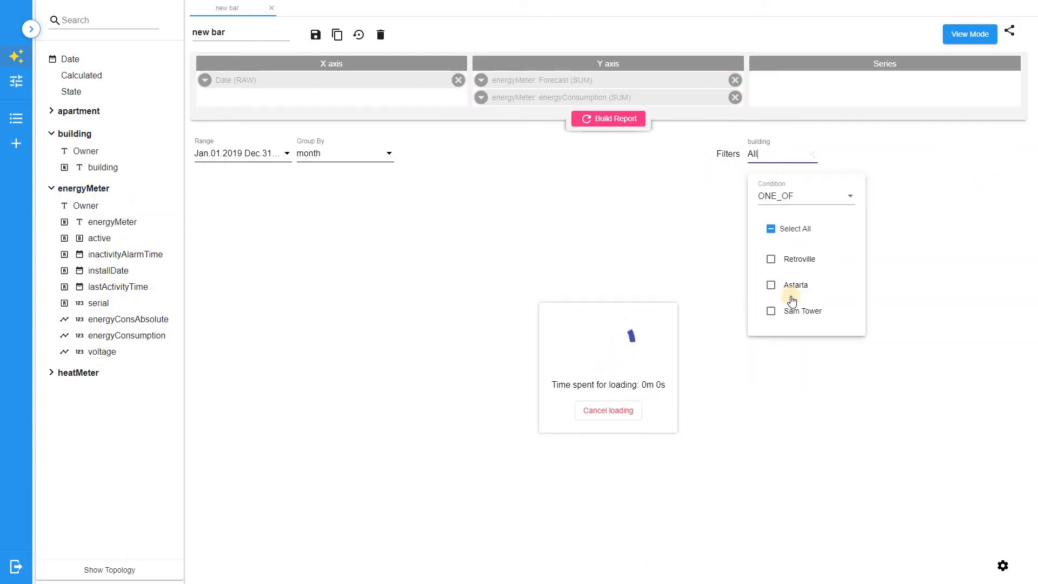
pyautogui.press('Down')
pyautogui.press('space')
pyautogui.click(654, 170)
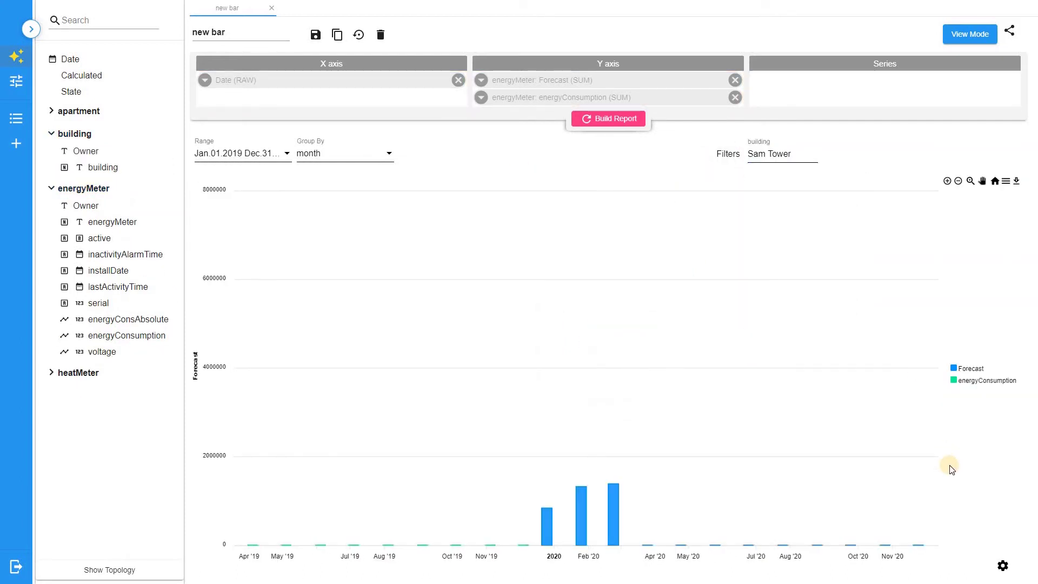